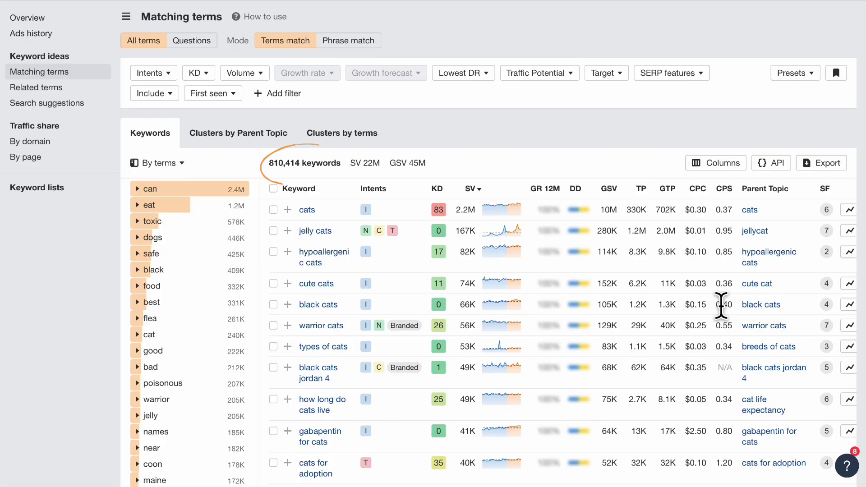
scroll(722, 305, down, 1)
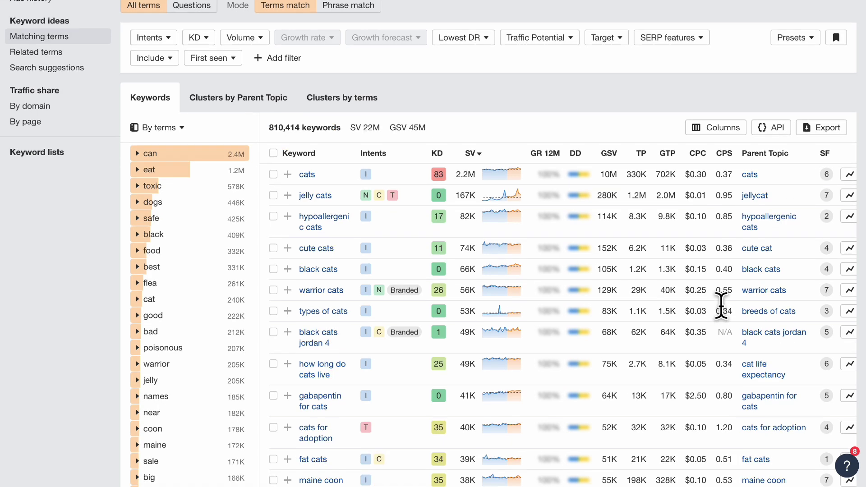
scroll(722, 305, down, 2)
scroll(721, 304, down, 2)
scroll(722, 308, down, 1)
scroll(722, 309, down, 3)
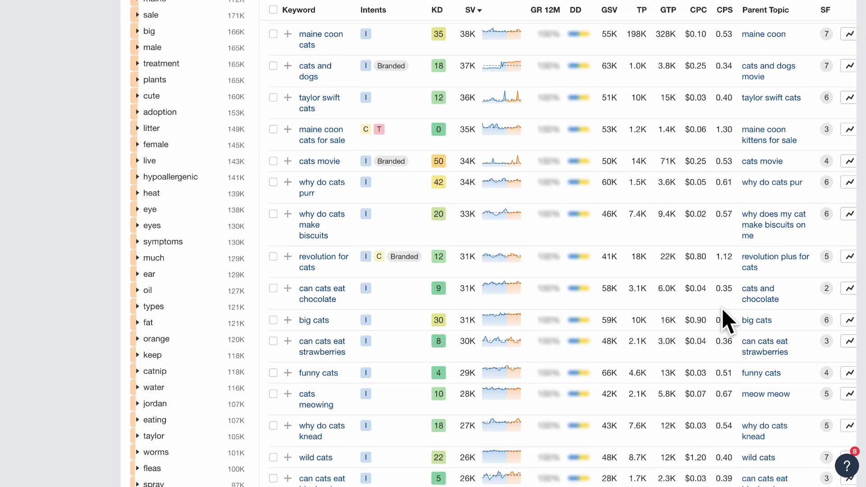
scroll(722, 308, down, 3)
scroll(722, 308, down, 3)
scroll(722, 309, down, 3)
scroll(722, 305, down, 3)
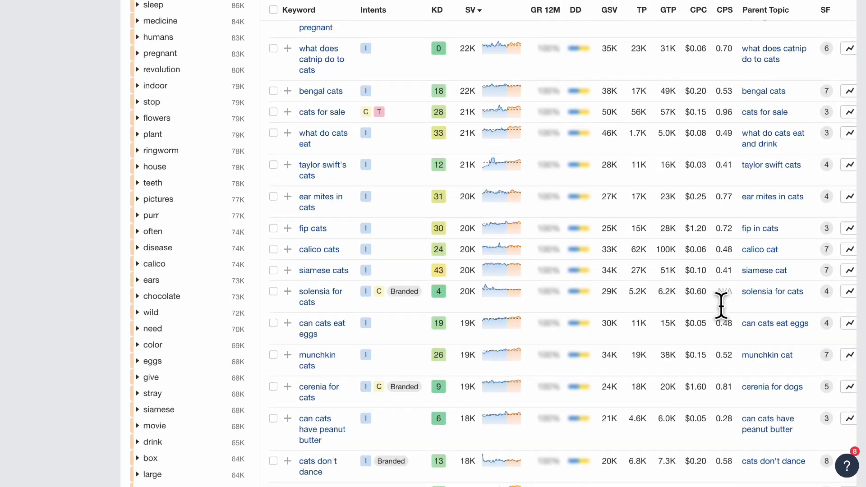
scroll(723, 308, down, 2)
scroll(722, 308, down, 1)
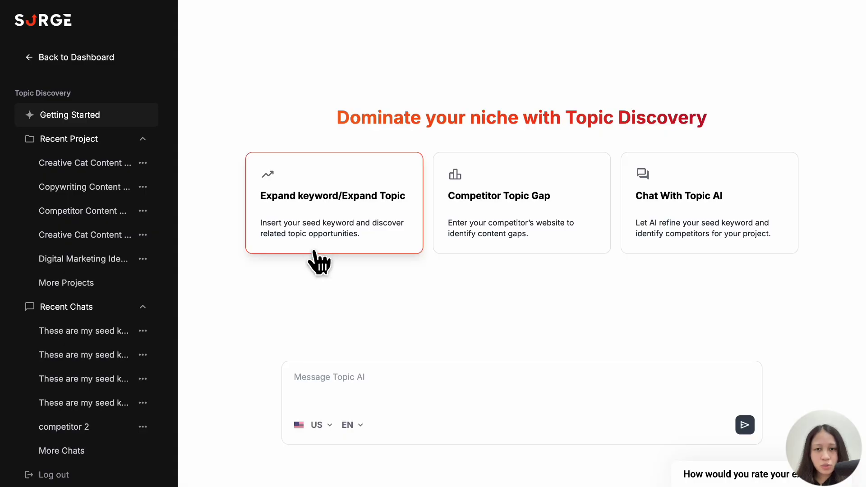
Step: Submit 'gardening' as the seed keyword for topic expansion and create the project
click(315, 251)
click(308, 376)
text(ga)
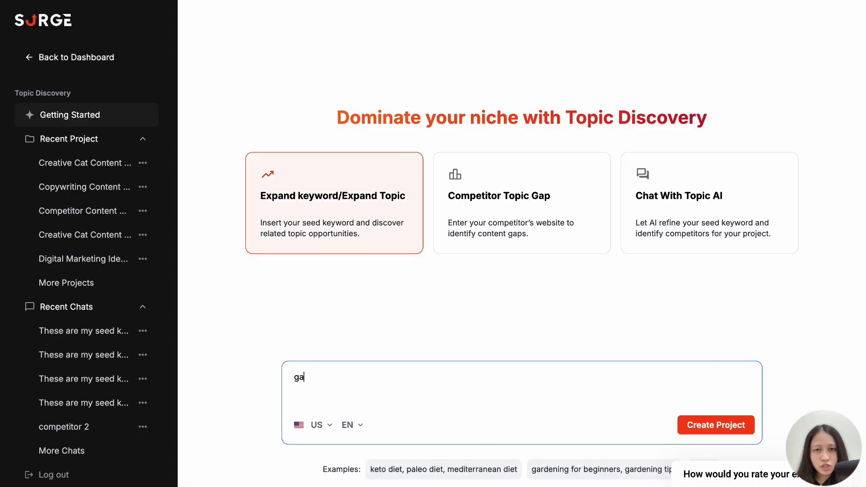
text(rdening)
key(Return)
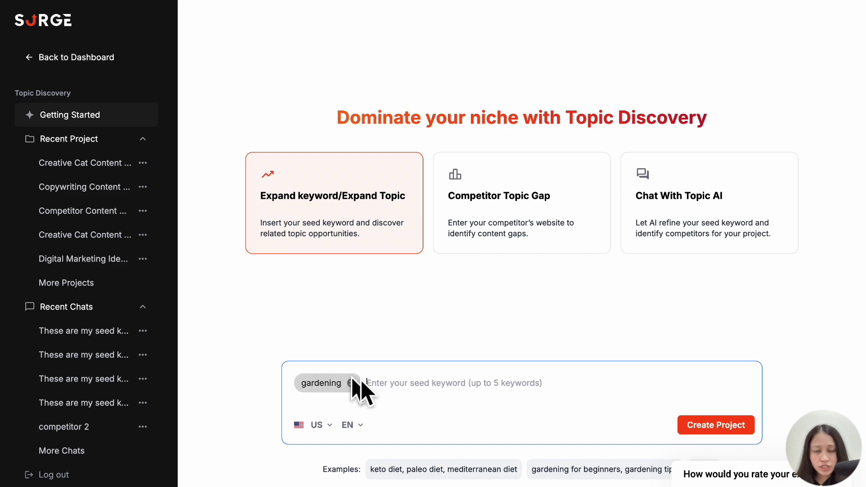
click(716, 429)
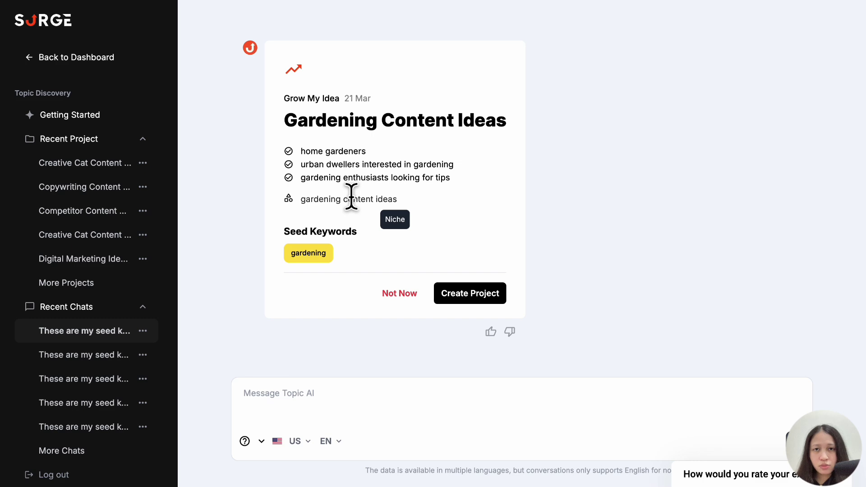
Step: Confirm the Gardening Content Ideas proposal so the project generates its topic clusters
click(466, 291)
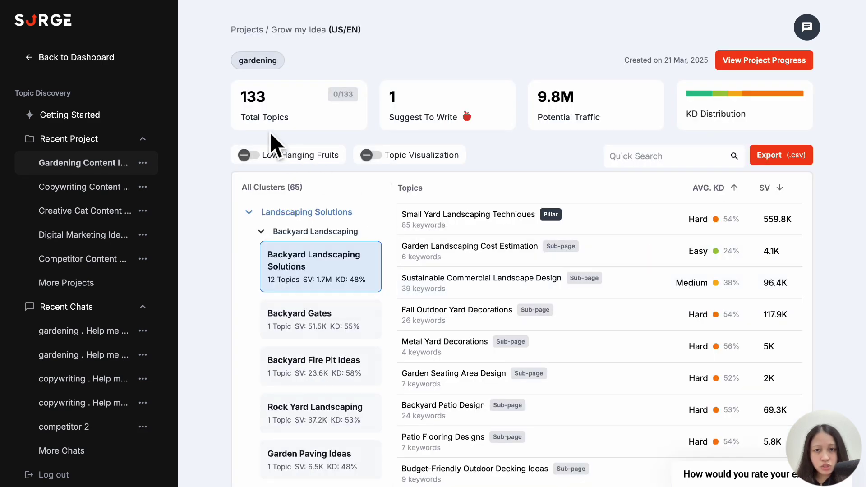
Step: Highlight the 133-topic total, then open the Small Yard Landscaping Techniques topic details
drag(241, 97, 277, 101)
click(295, 104)
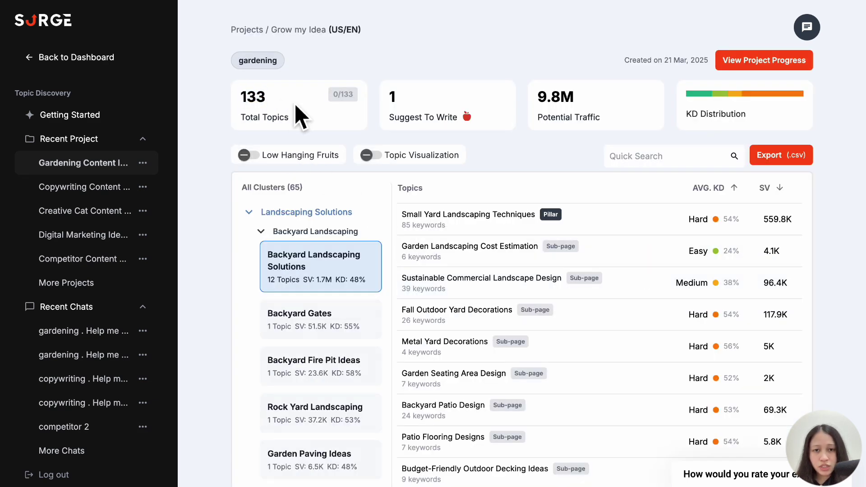
scroll(347, 294, down, 3)
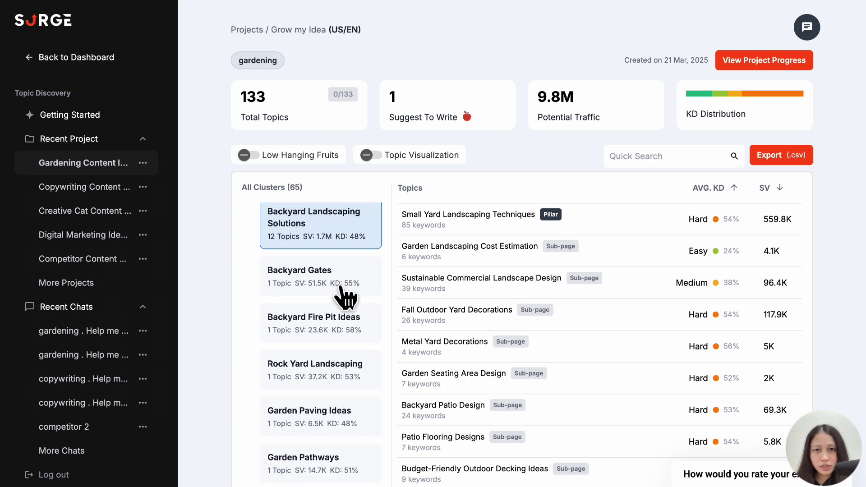
scroll(346, 294, down, 1)
scroll(346, 294, up, 1)
scroll(346, 294, up, 2)
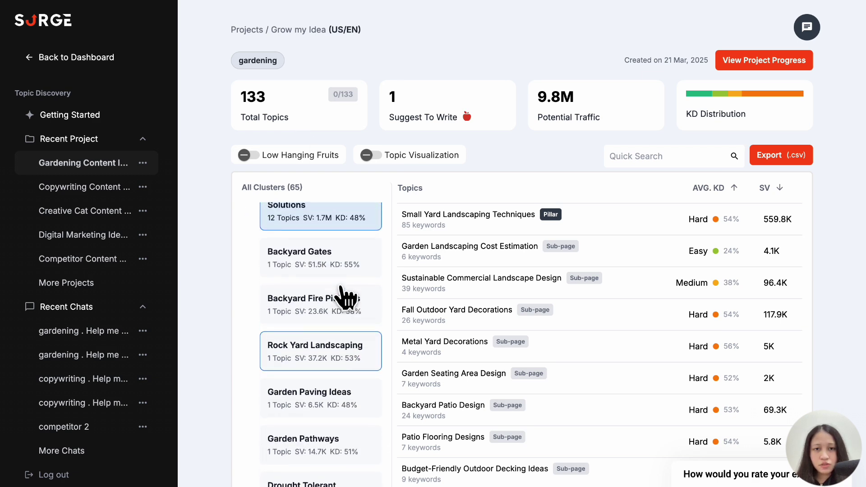
scroll(347, 293, up, 2)
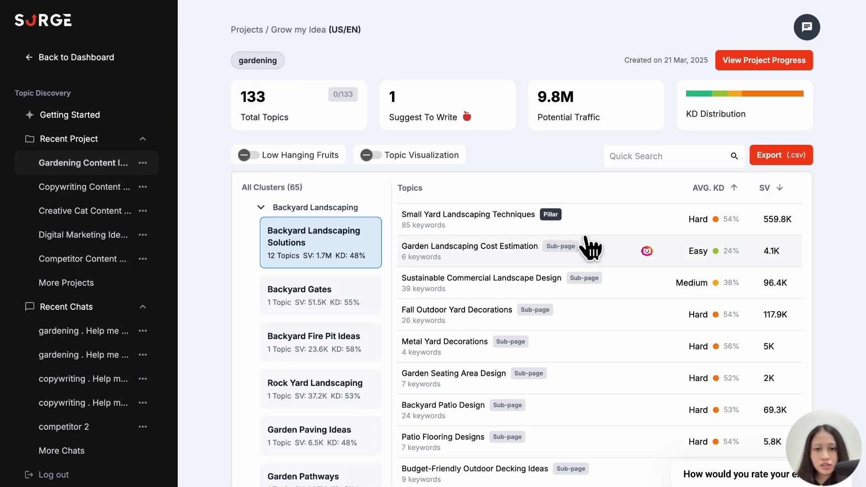
click(592, 231)
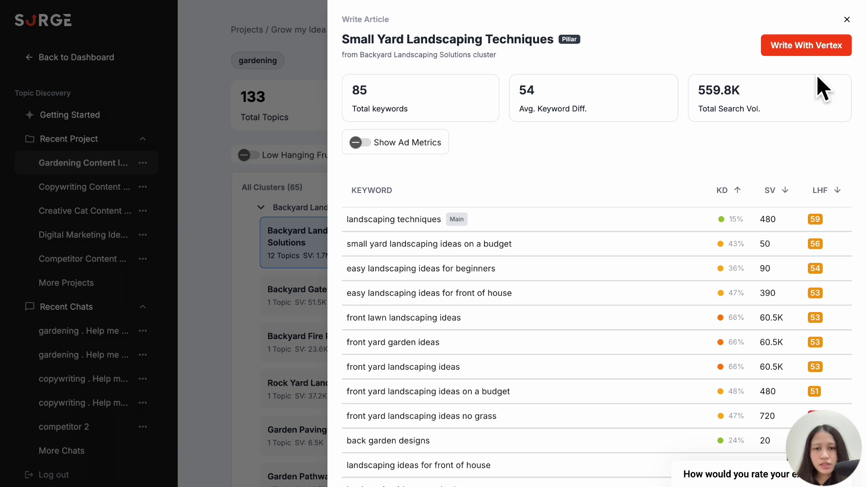
Step: Open and dismiss the Vertex article dialog, then close the article details panel
click(814, 52)
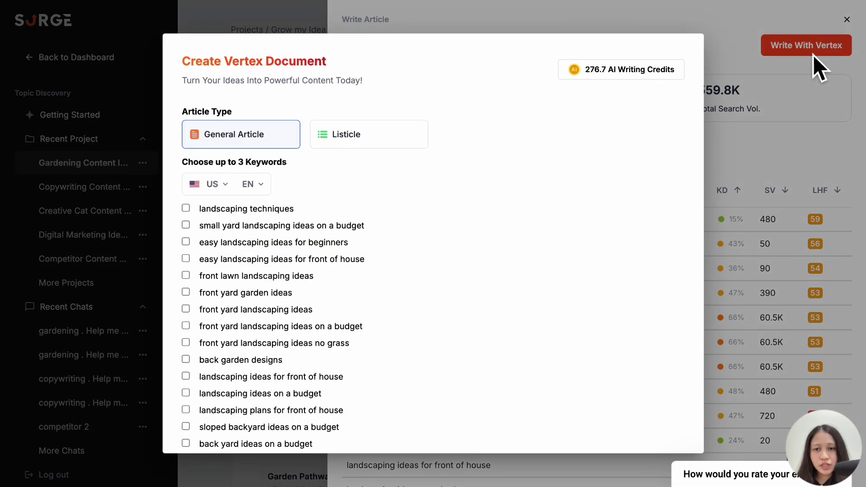
click(813, 55)
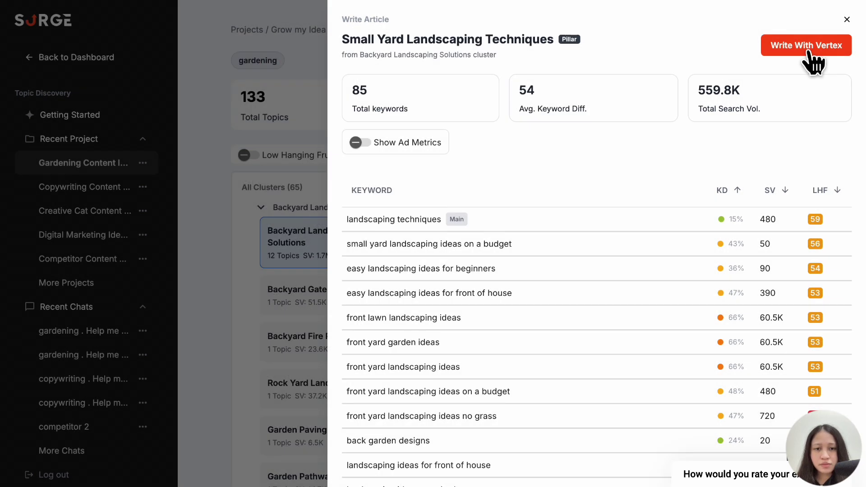
click(846, 21)
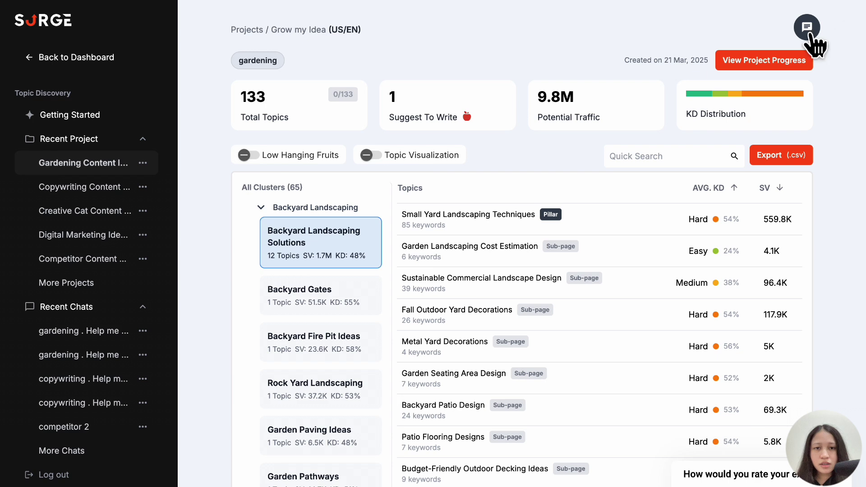
Step: Filter to low-hanging-fruit topics, view Low Light Office Plants, then clear the filter
click(249, 155)
scroll(310, 268, down, 4)
scroll(310, 268, down, 3)
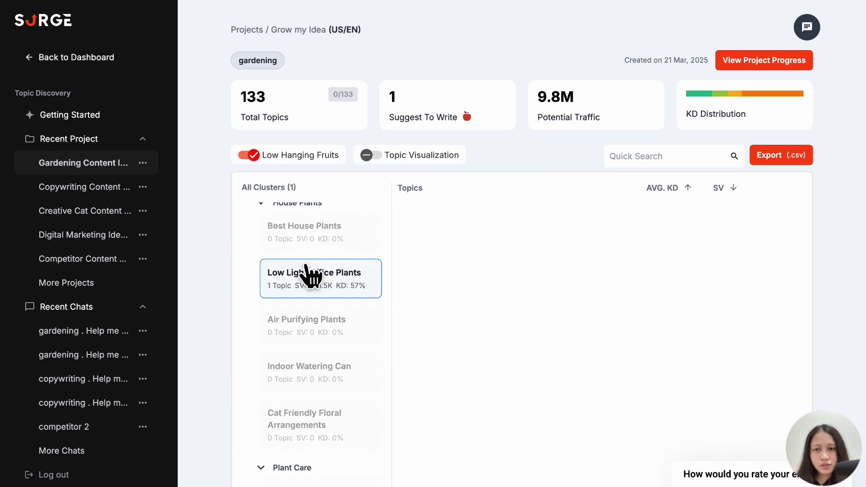
click(311, 275)
click(249, 156)
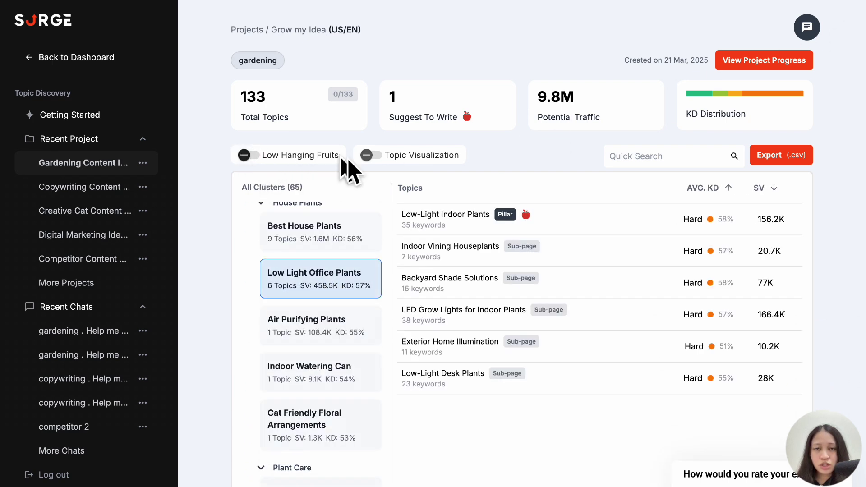
click(368, 155)
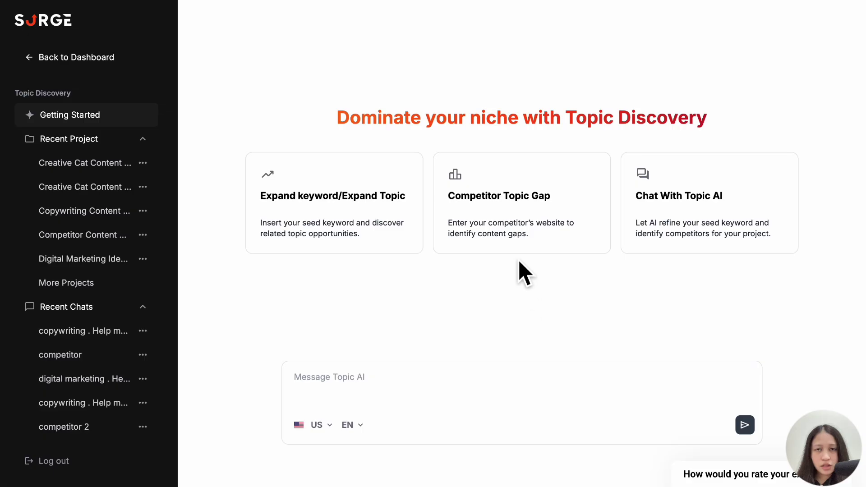
Step: Set up a catster.com versus cats.com competitor topic-gap project and confirm its proposal
click(501, 247)
click(363, 377)
text(https://cats.com)
click(721, 424)
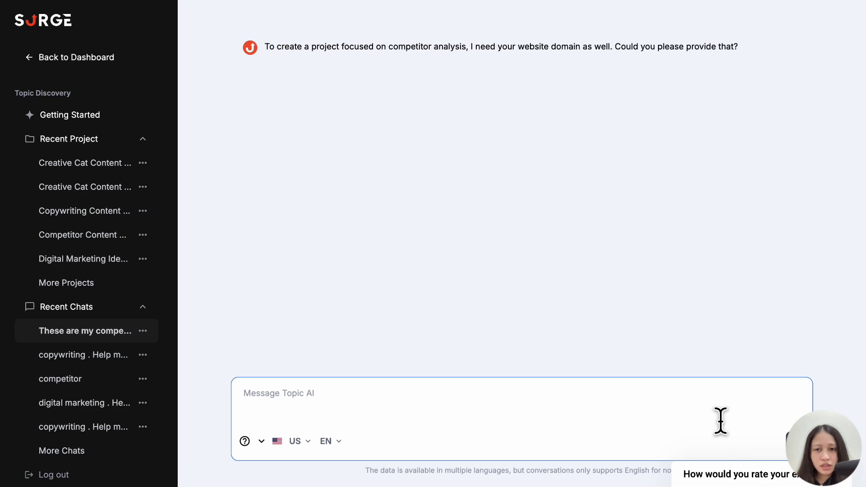
text(catster.com)
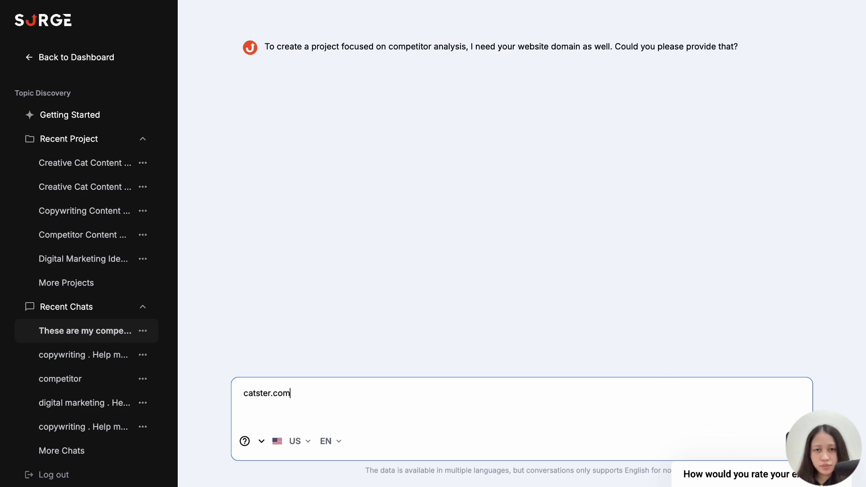
key(Return)
click(525, 309)
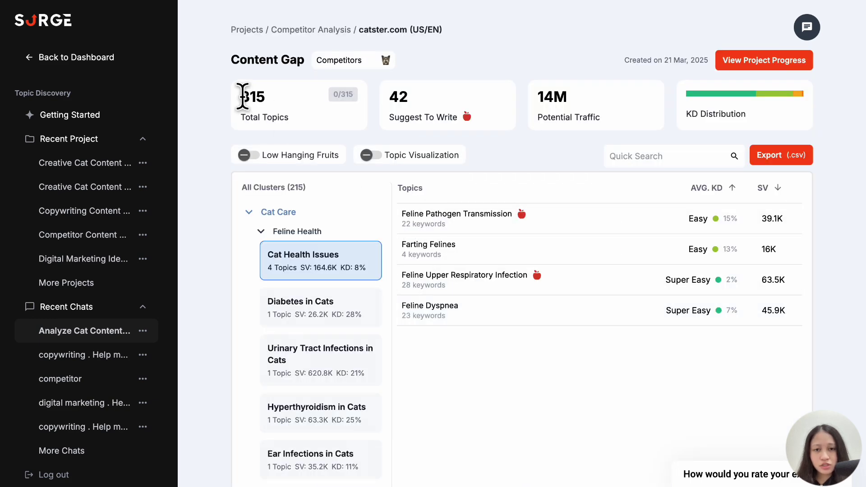
Step: Highlight the 315-topic total, open Feline Pathogen Transmission, and start a Vertex article
drag(242, 95, 282, 102)
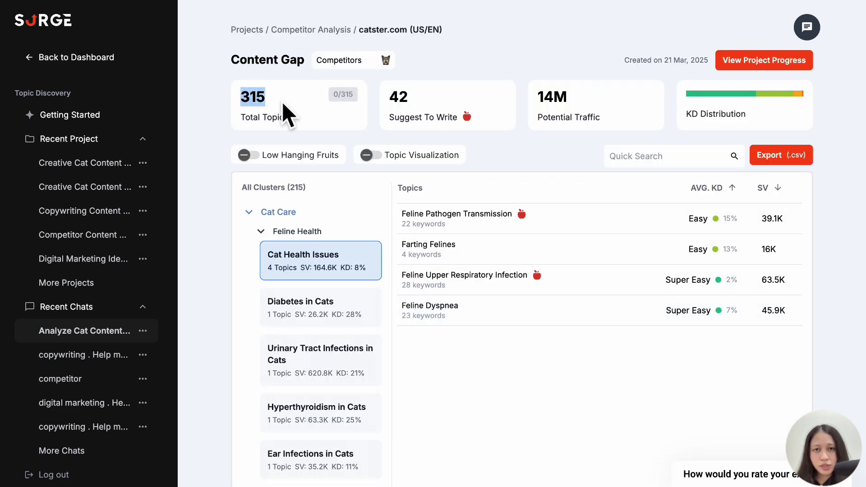
click(283, 103)
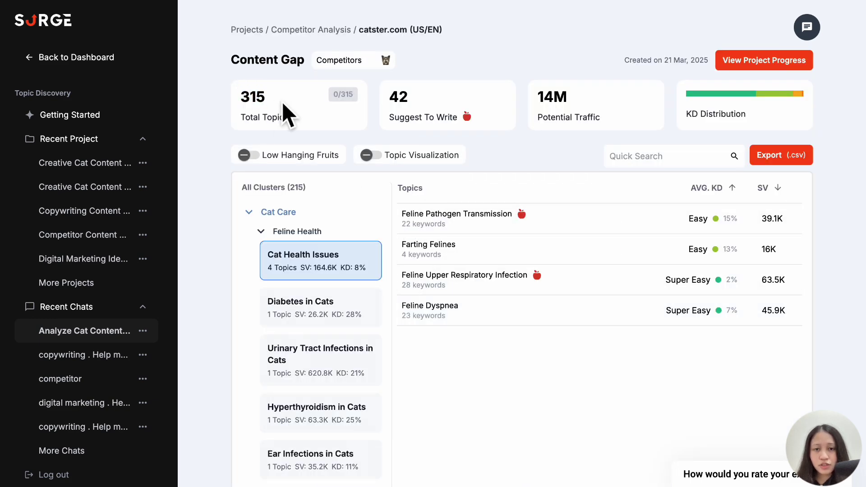
click(531, 229)
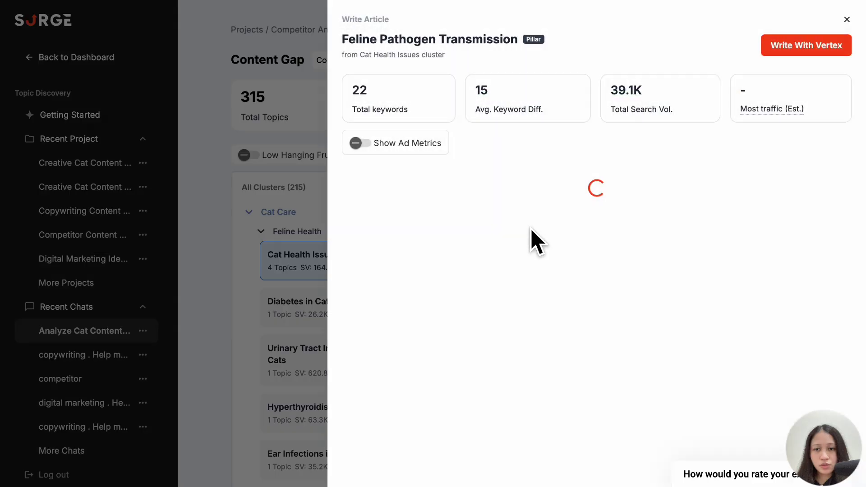
click(810, 62)
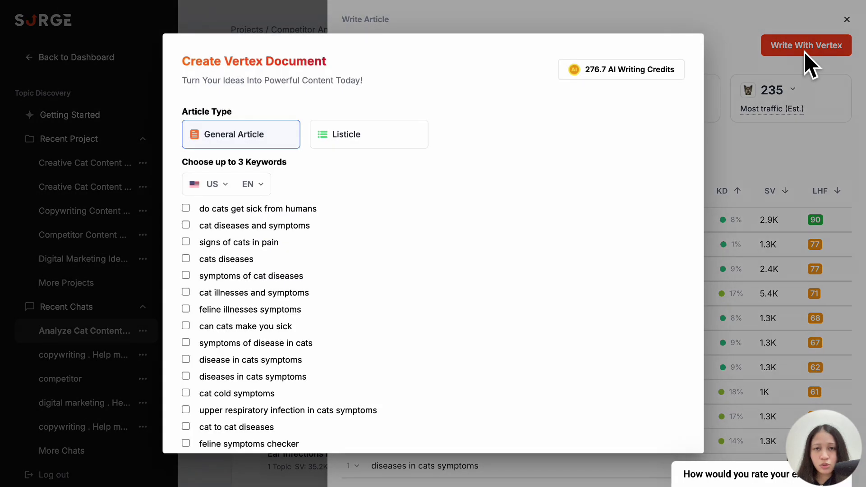